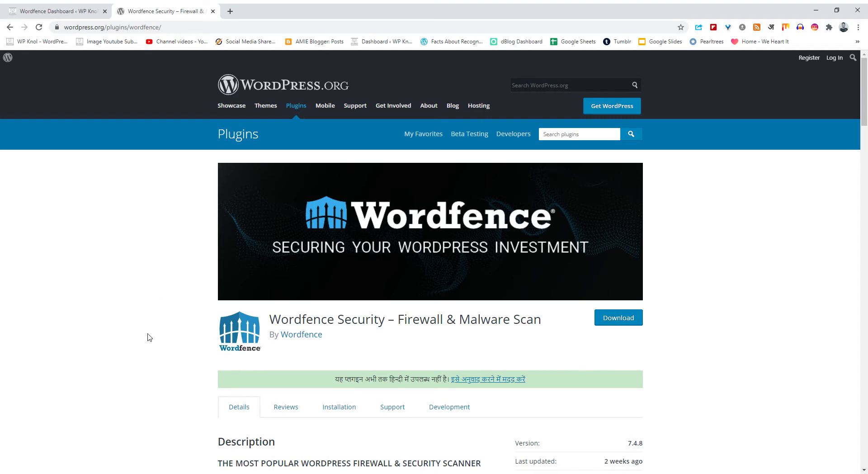
From the site's Wordfence dashboard, open the Add New plugins page in a separate browser tab and switch to it
left_click(82, 16)
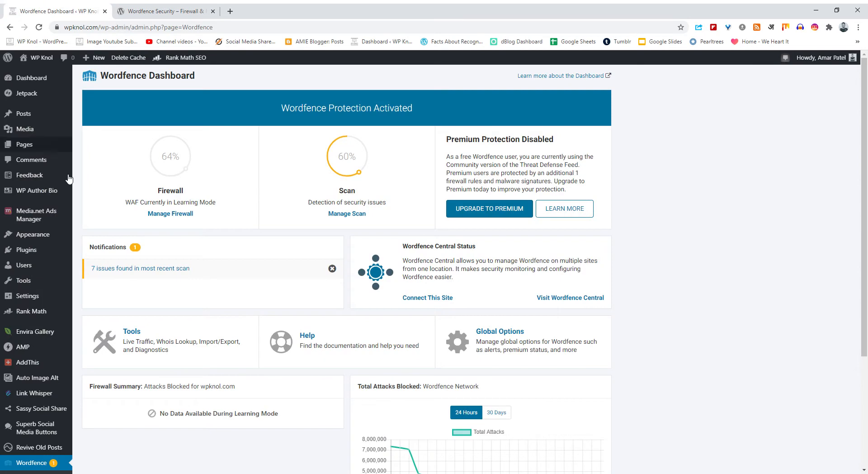
mouse_move(27, 251)
middle_click(102, 267)
left_click(137, 12)
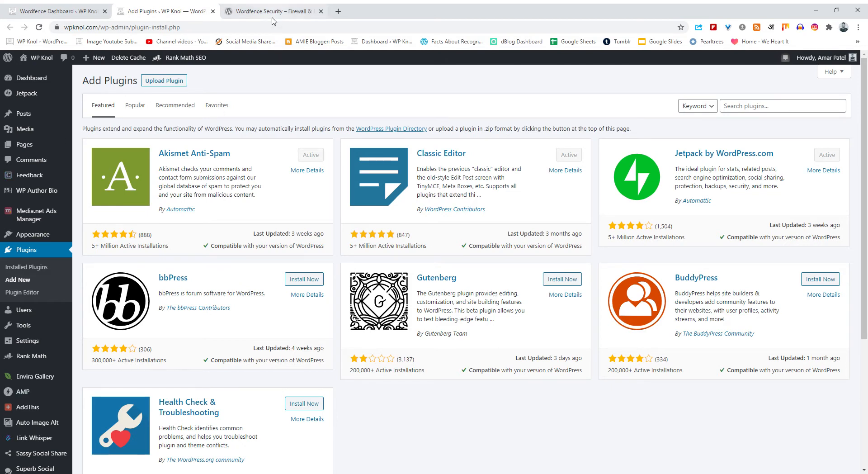
Check the Wordfence plugin page on WordPress.org, and search for "wordfence" on the site's Add Plugins page
left_click(295, 12)
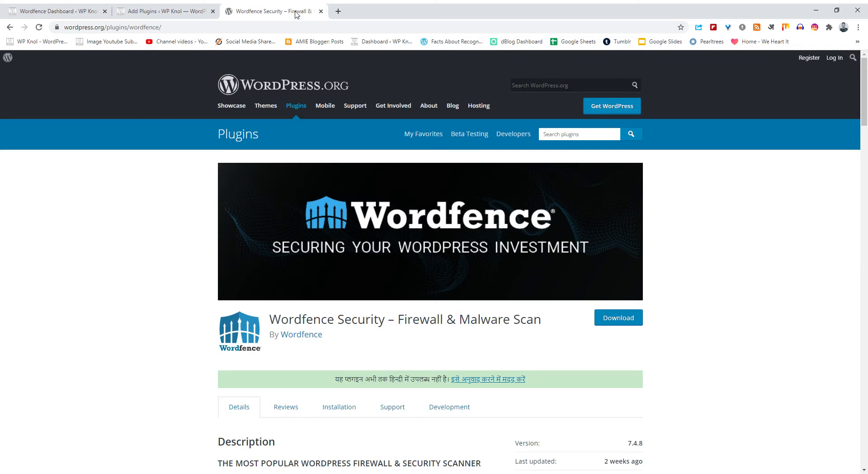
left_click(138, 12)
left_click(771, 107)
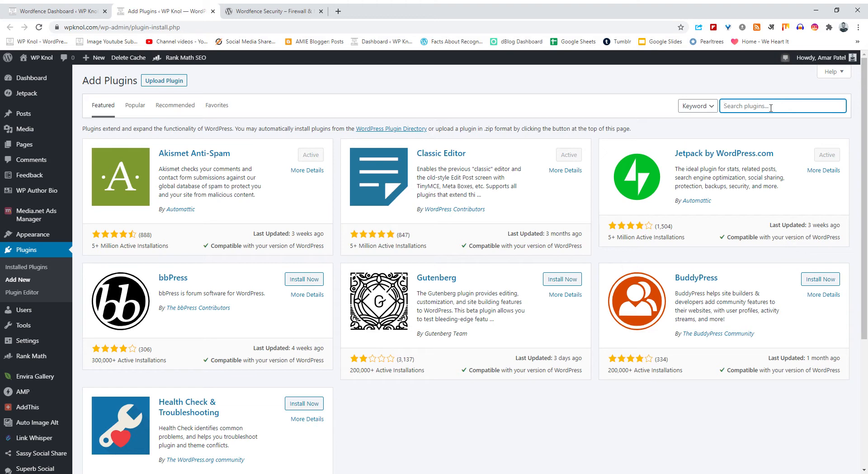
type("e")
key("BackSpace")
type("wordfence")
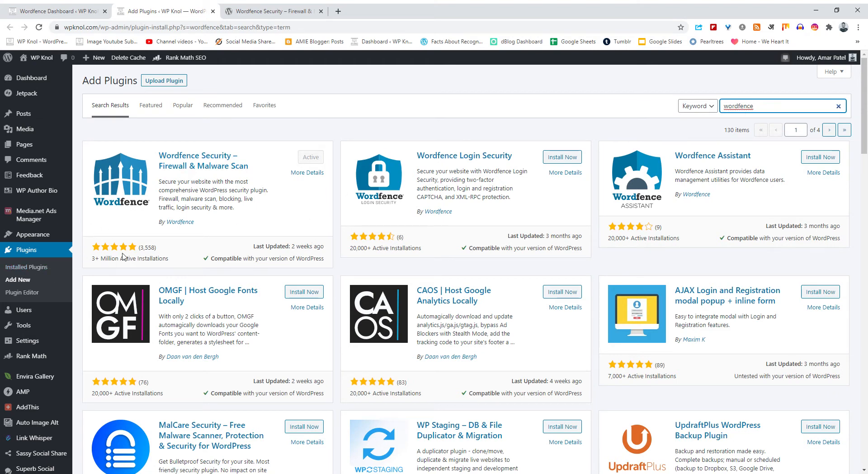
Examine the active installations figure on the Wordfence Security – Firewall & Malware Scan plugin card
left_click_drag(91, 263, 171, 265)
left_click(171, 265)
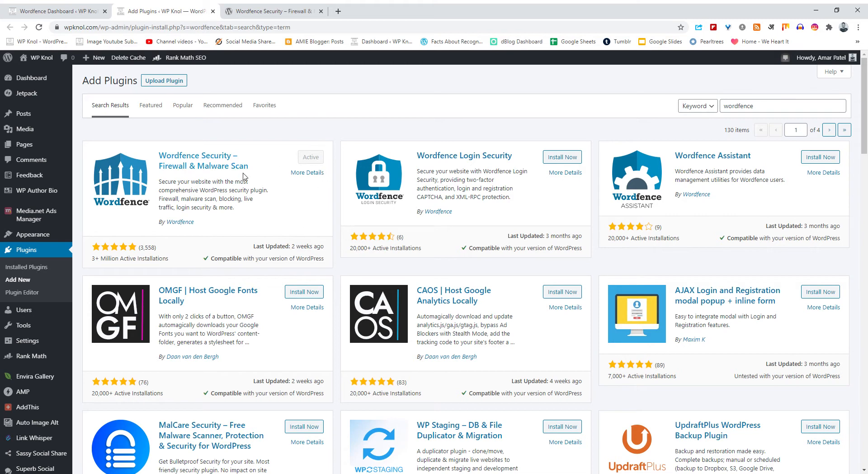
left_click(256, 11)
left_click(174, 11)
Open the Wordfence plugin's Dashboard page in the WordPress admin
scroll(49, 379, "down", 4)
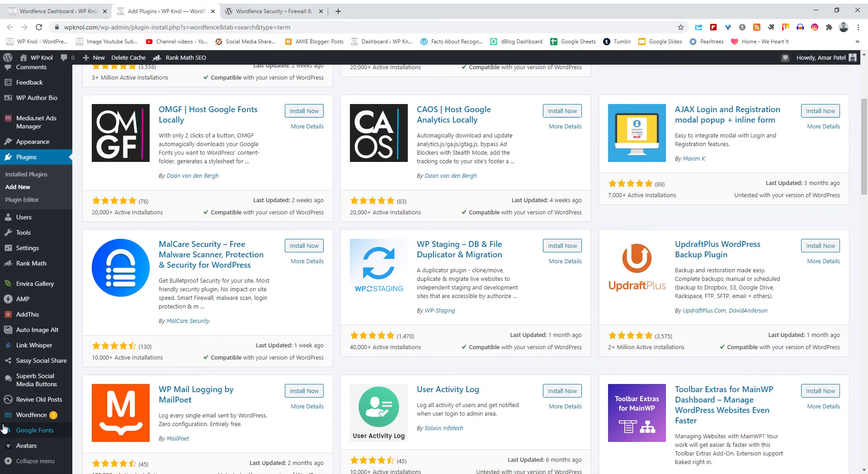
mouse_move(5, 422)
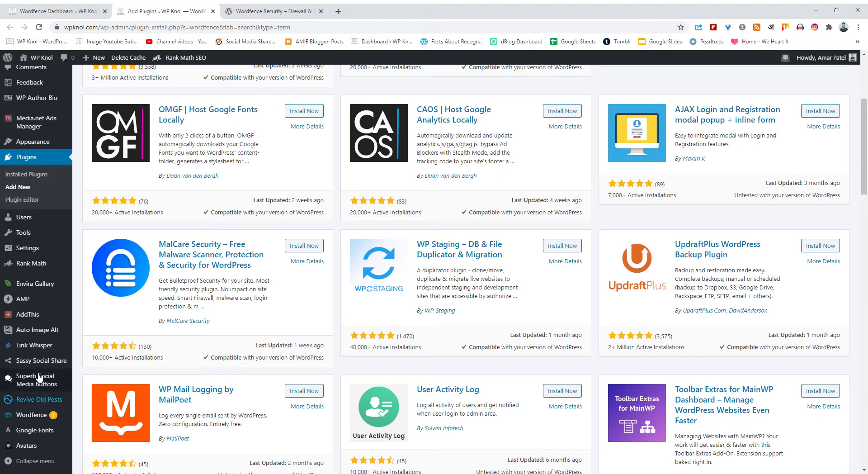
mouse_move(42, 419)
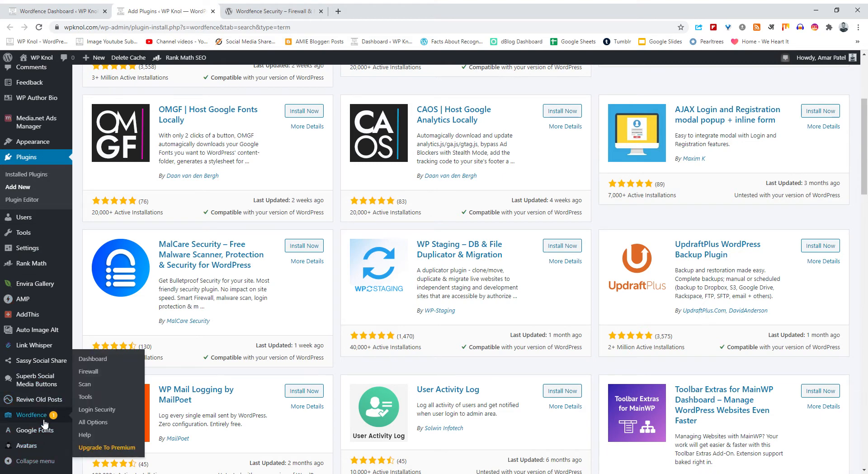
left_click(93, 359)
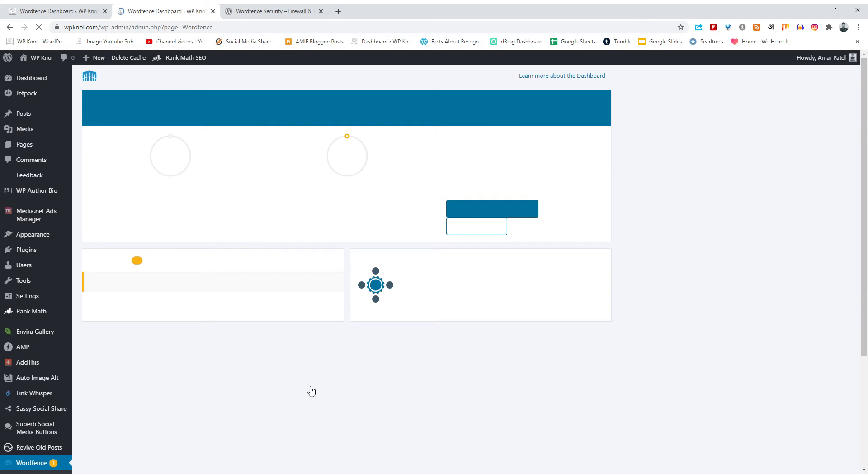
Review the Wordfence dashboard's firewall and scan status, notifications, tools and blocked attacks chart
scroll(311, 390, "down", 4)
scroll(309, 391, "up", 3)
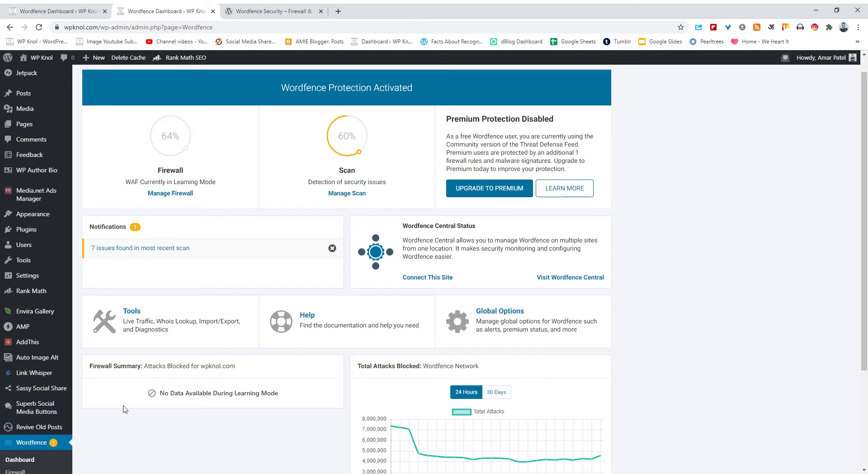
scroll(182, 376, "up", 1)
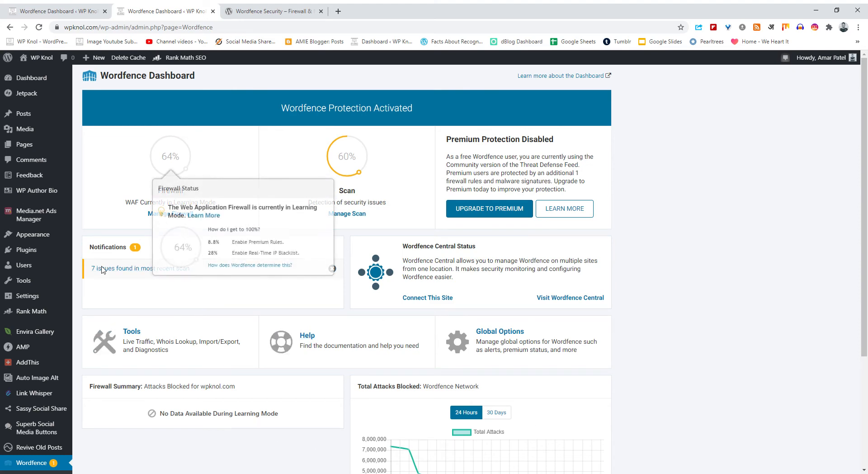
scroll(207, 360, "down", 4)
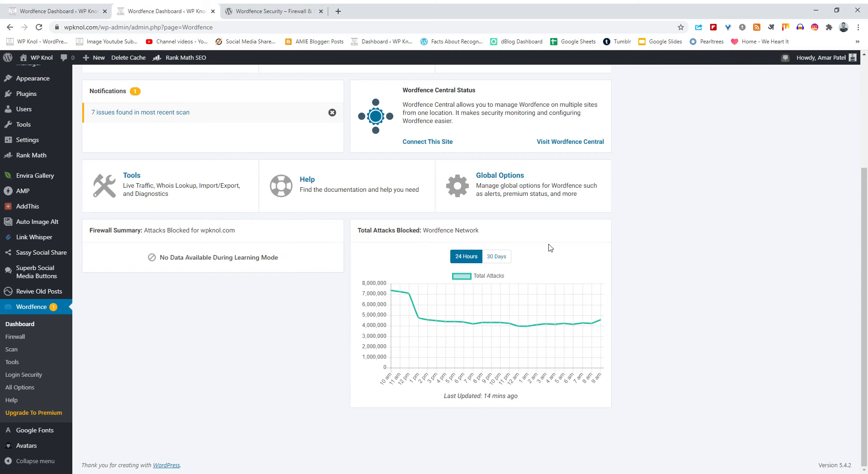
scroll(225, 393, "up", 4)
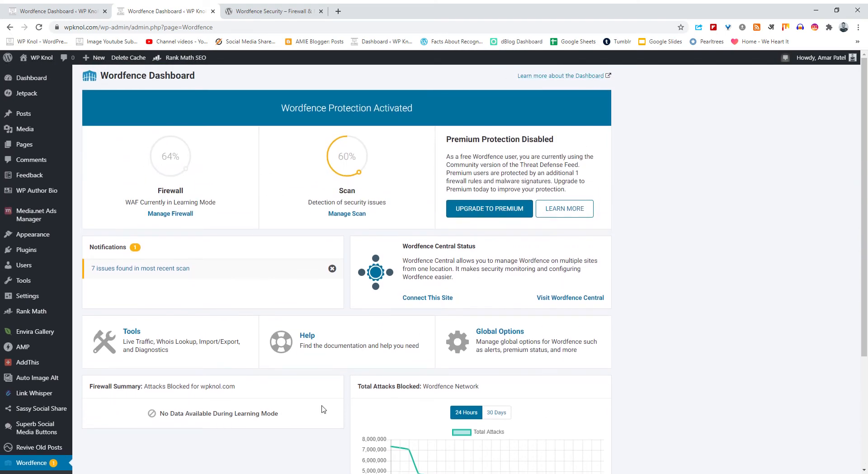
Look over the Wordfence Firewall page and open the management options for the Web Application Firewall
scroll(278, 315, "down", 4)
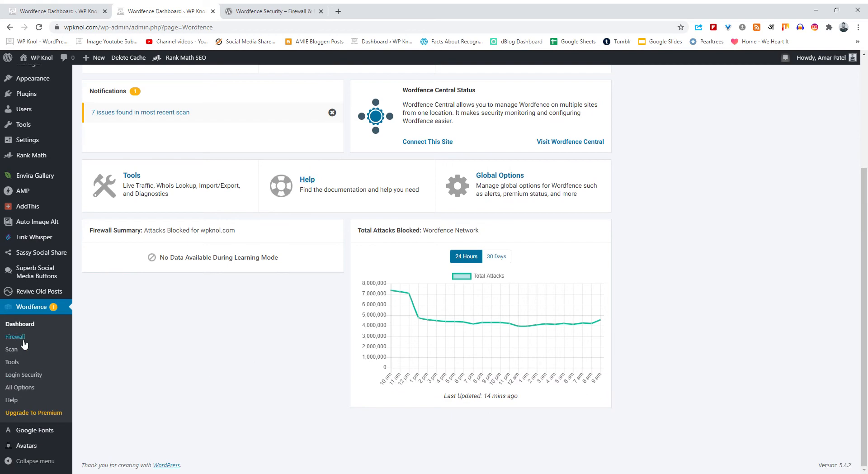
left_click(22, 338)
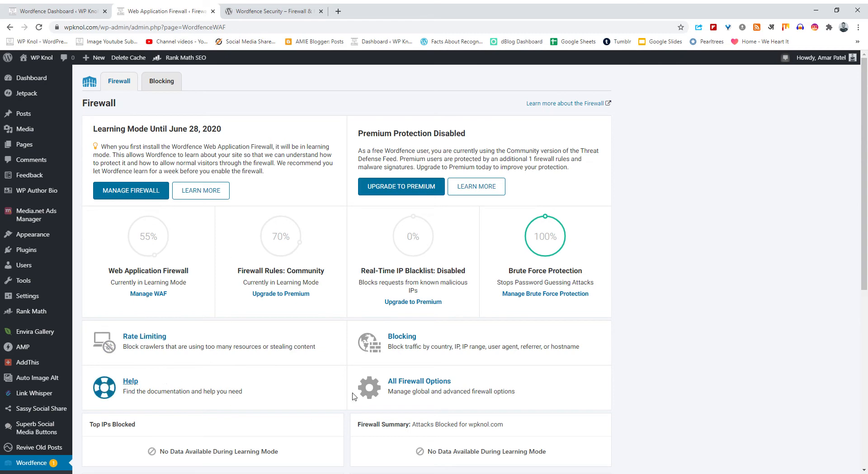
scroll(271, 405, "down", 2)
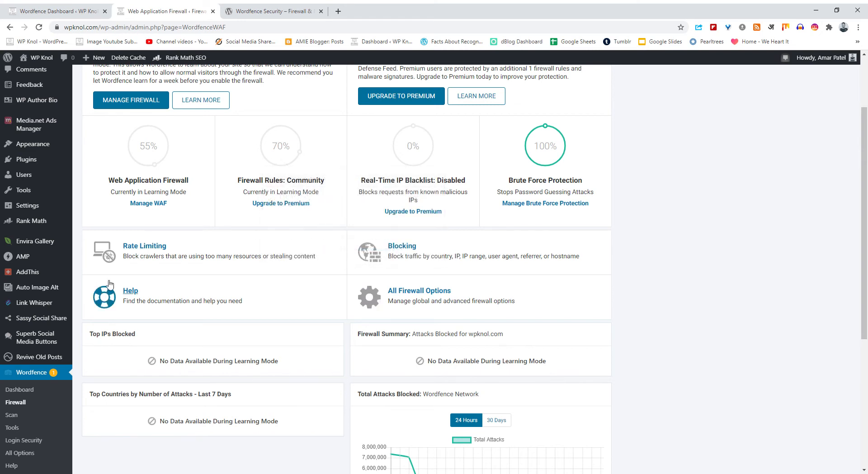
scroll(176, 324, "up", 2)
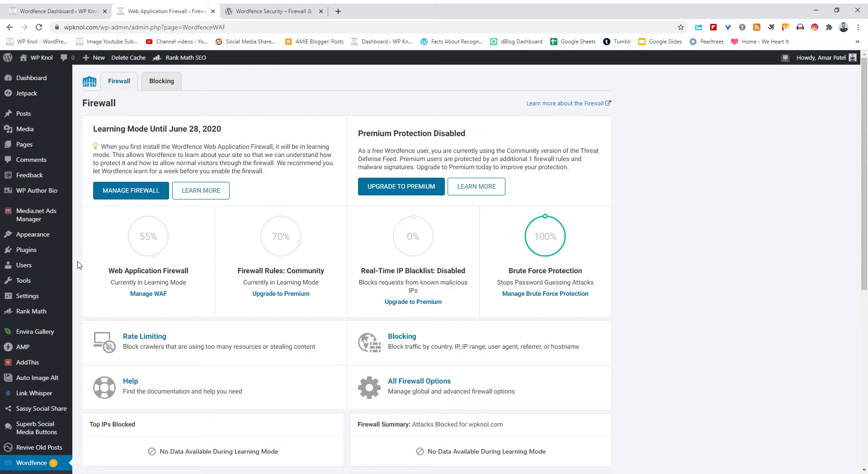
mouse_move(148, 300)
left_click(153, 294)
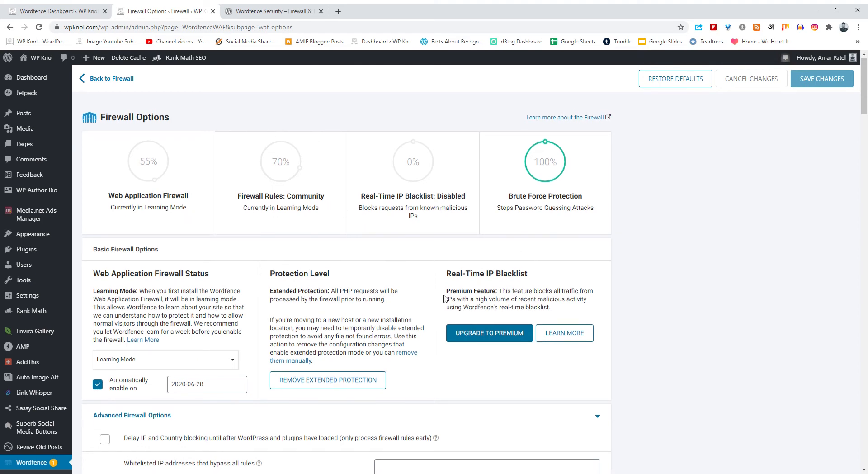
Examine the basic and advanced firewall options, including whitelisted IP addresses, whitelisted services, URLs that trigger IP blocking, and the rules list
scroll(387, 321, "down", 5)
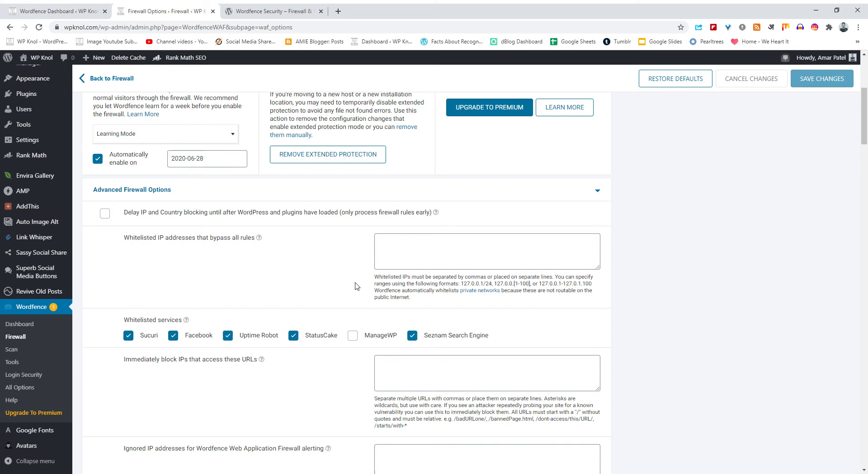
scroll(355, 286, "up", 5)
scroll(188, 305, "down", 4)
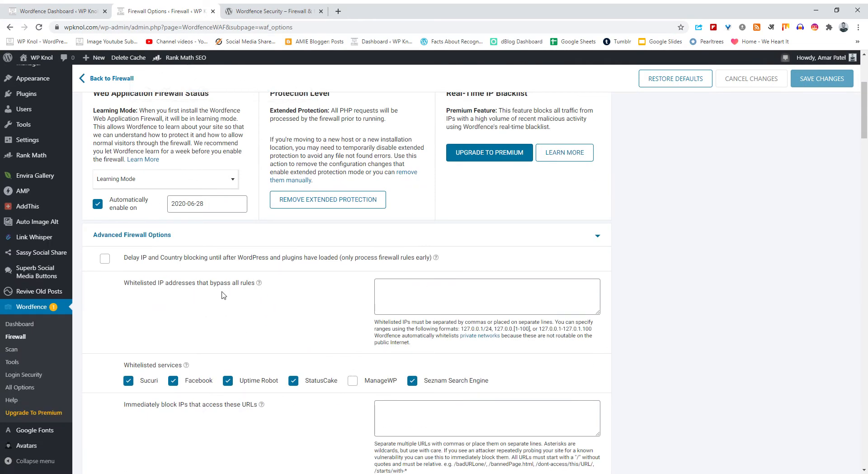
left_click(434, 290)
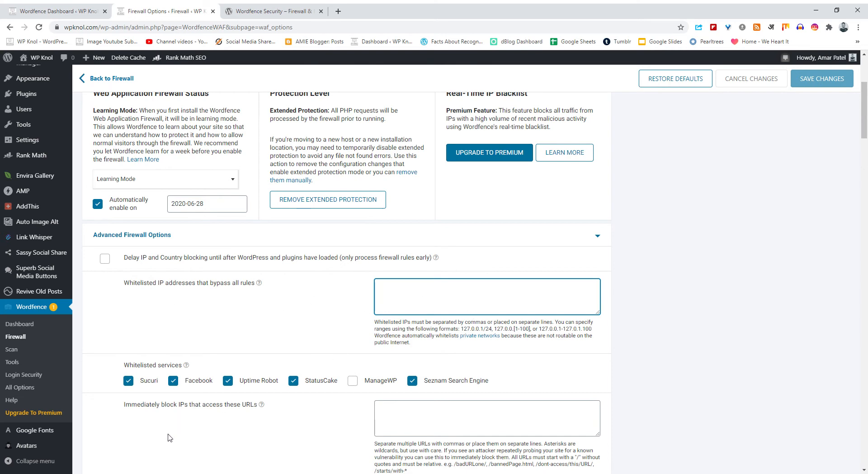
scroll(170, 436, "down", 3)
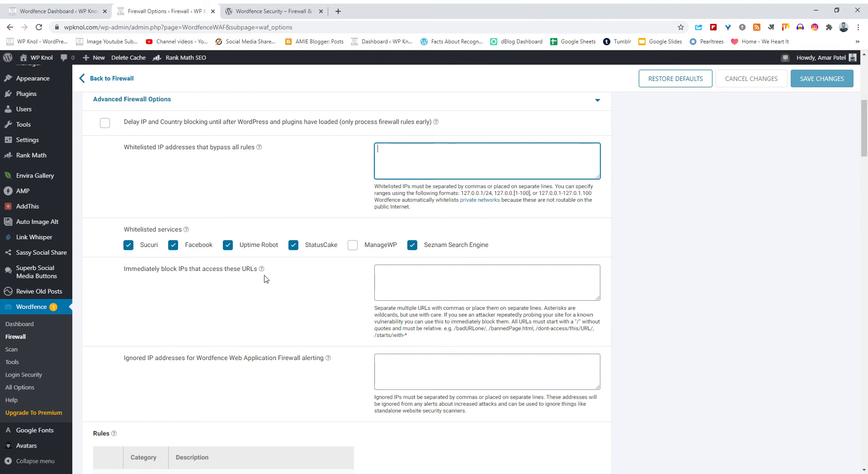
left_click(401, 278)
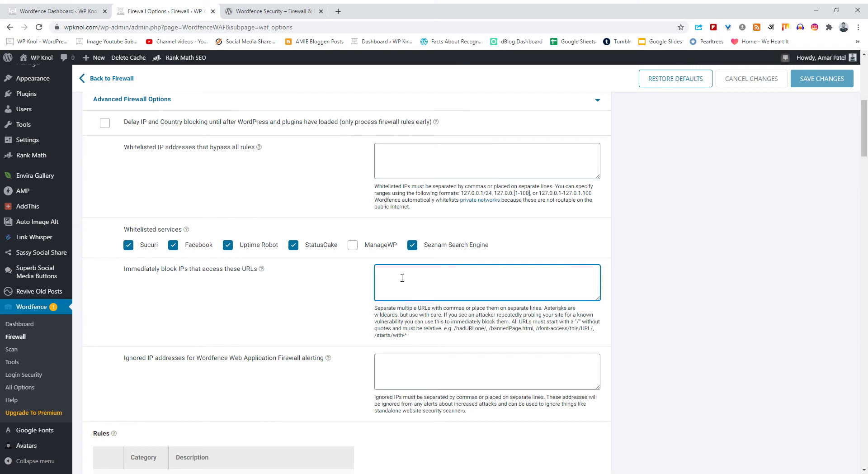
scroll(267, 387, "down", 6)
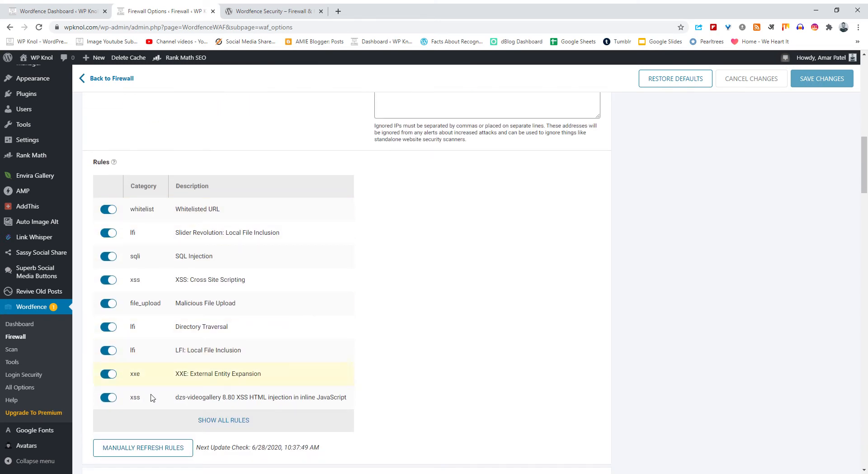
scroll(431, 452, "up", 10)
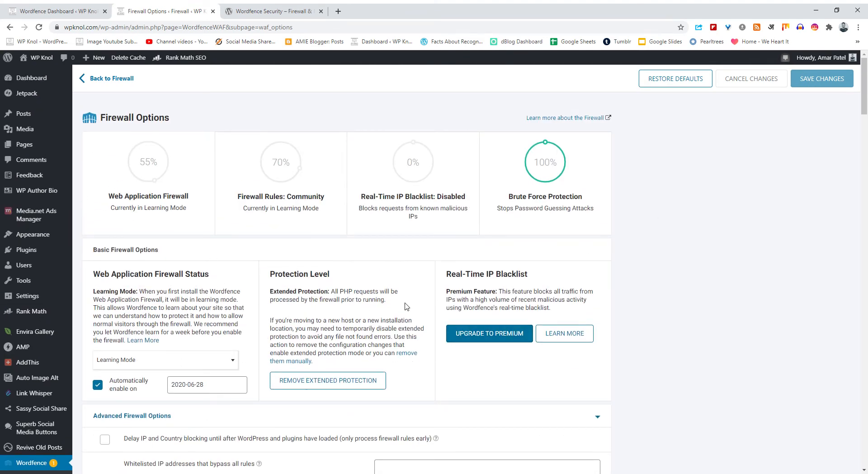
Return to the Wordfence dashboard and open Manage Firewall from there to view the Brute Force Protection settings
scroll(27, 402, "down", 2)
left_click(26, 404)
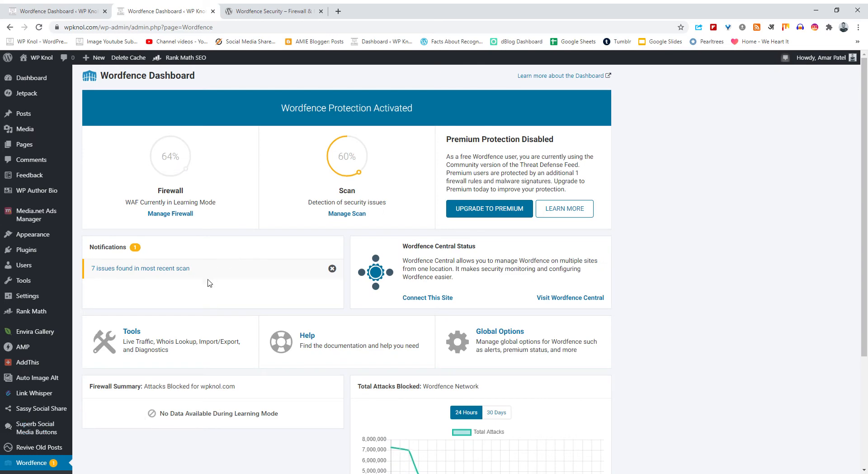
left_click(177, 215)
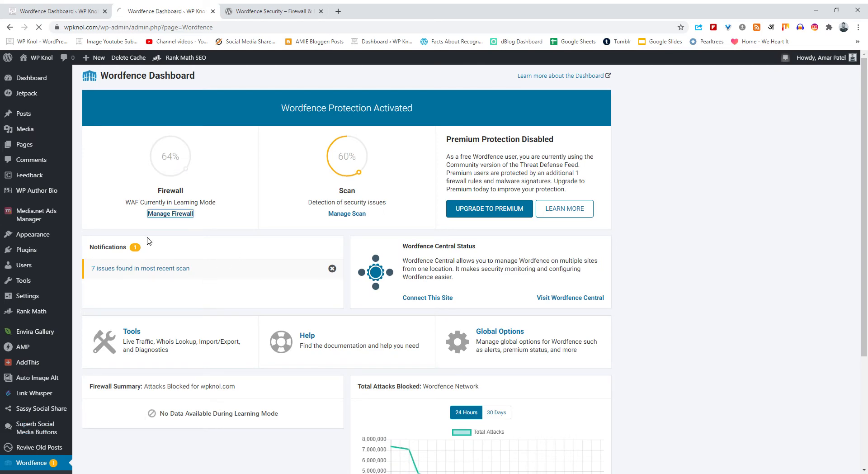
scroll(133, 388, "down", 4)
scroll(133, 387, "down", 15)
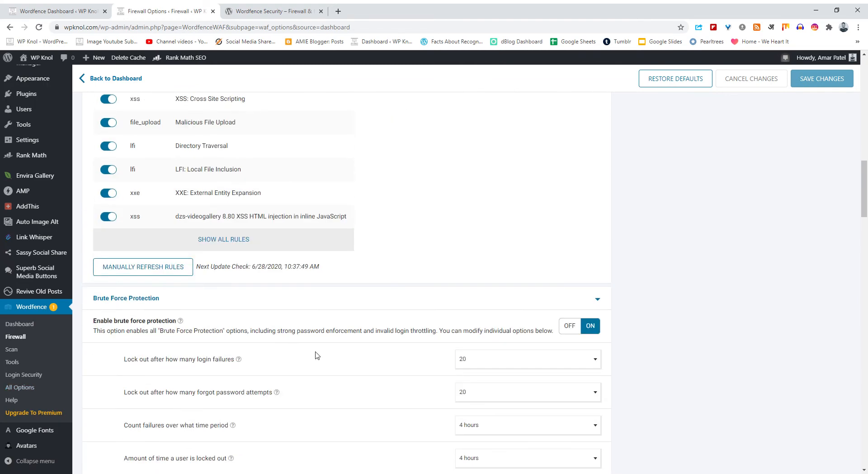
Open the Wordfence Scan page and look over the scan status and results found
left_click(13, 352)
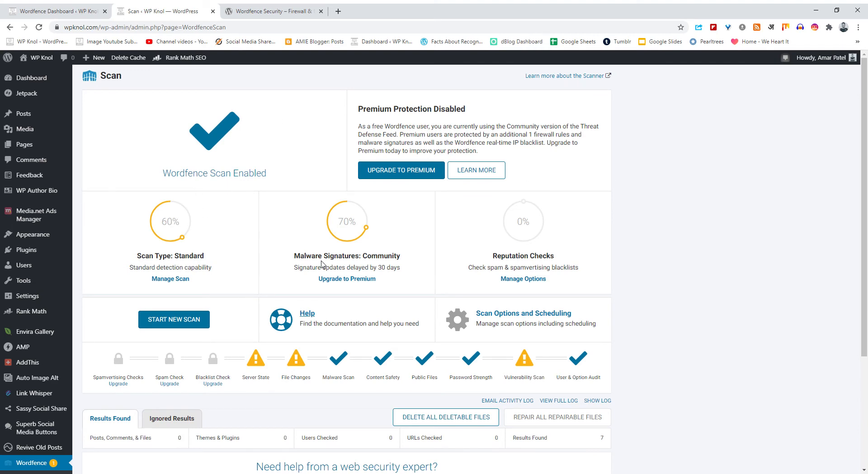
scroll(219, 292, "down", 5)
scroll(235, 318, "up", 4)
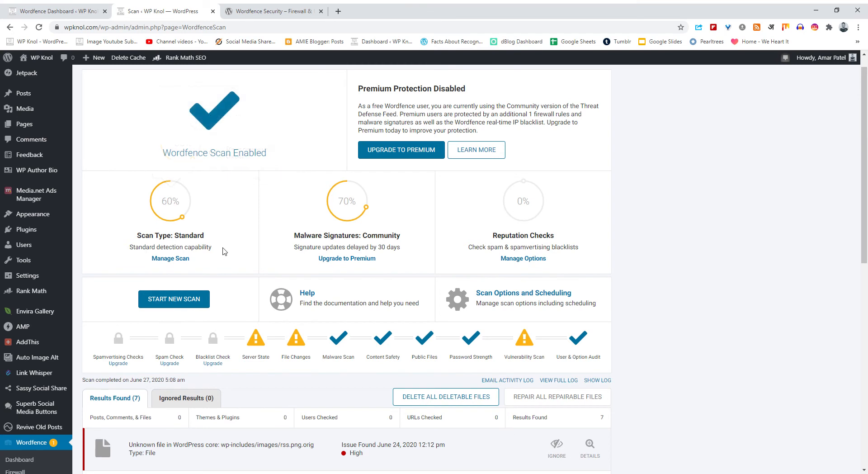
Open the scan management options, toggle open the General Options section, and examine its list of scan checks
left_click(170, 260)
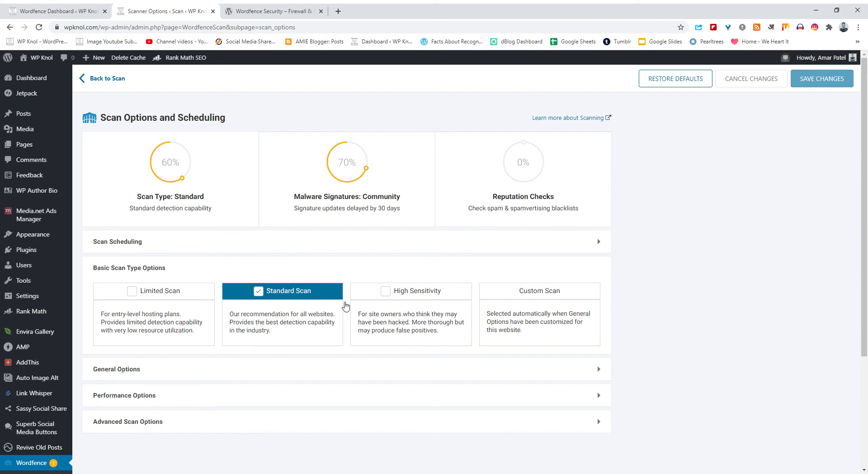
scroll(226, 354, "down", 1)
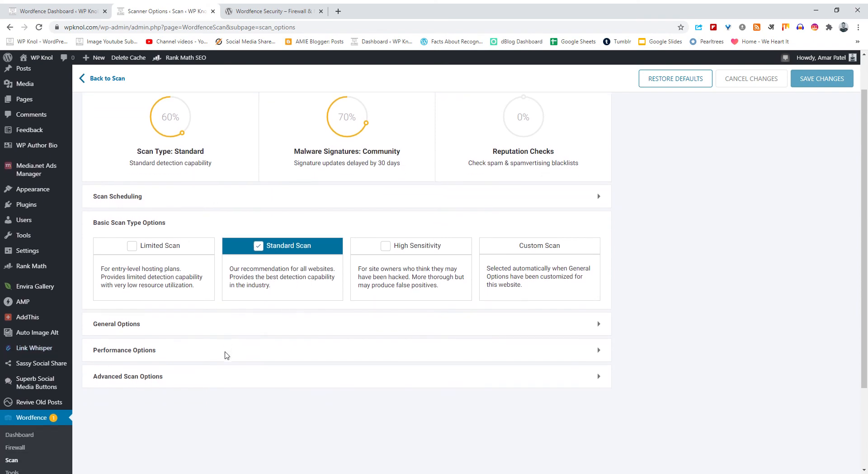
left_click(179, 325)
scroll(267, 361, "down", 3)
scroll(264, 379, "up", 4)
scroll(261, 380, "down", 12)
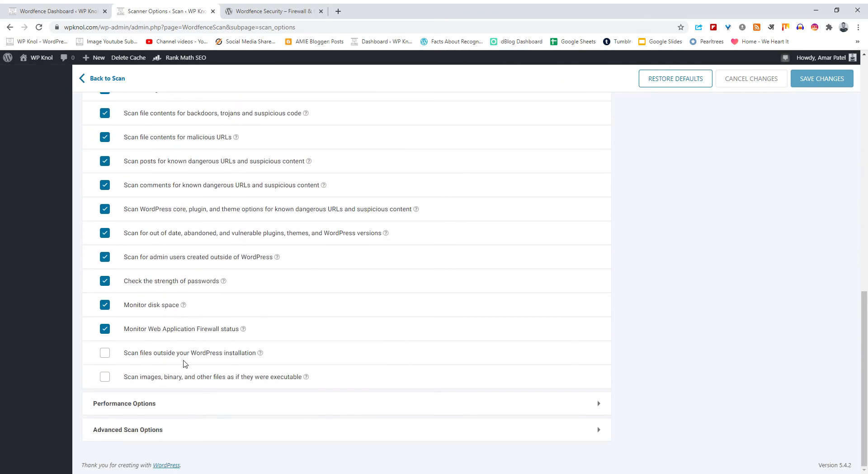
scroll(203, 280, "up", 4)
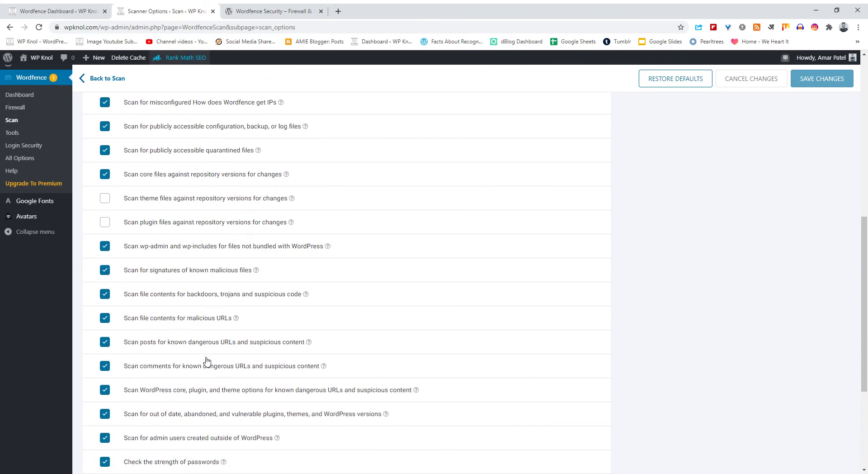
Review the remaining scan checks in General Options and the Basic Scan Type Options above them
scroll(234, 354, "down", 4)
scroll(212, 380, "up", 10)
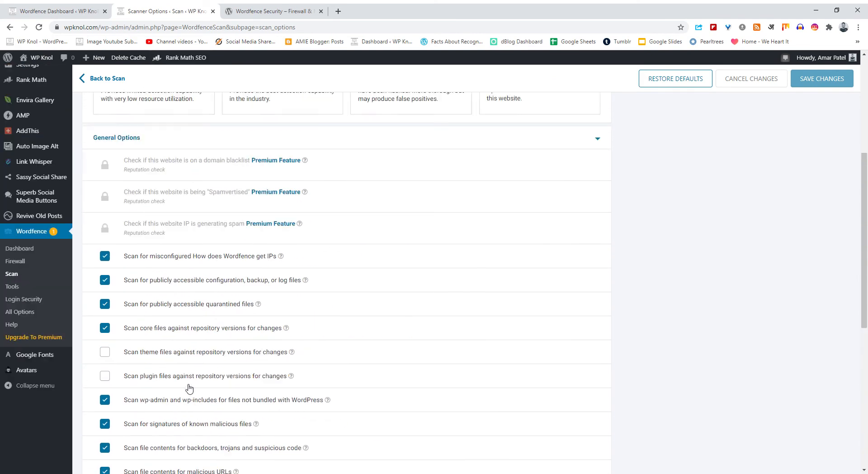
scroll(188, 385, "down", 1)
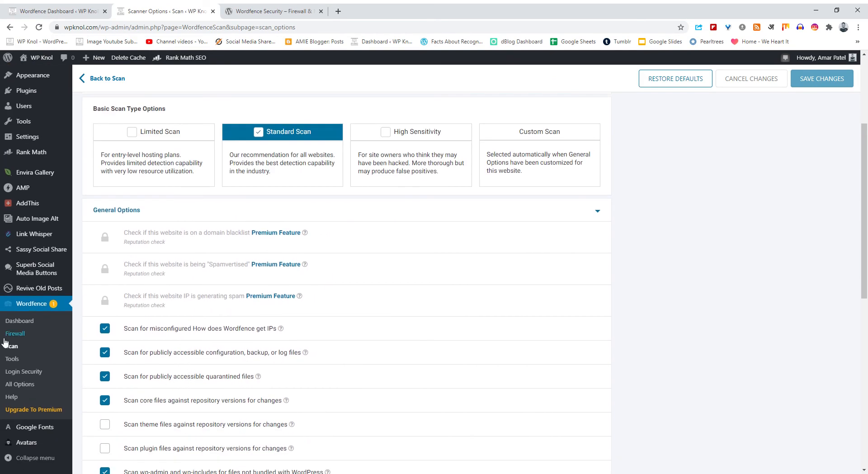
Return to the Wordfence Scan page and examine the results found, including the unknown core file, abandoned plugins, skipped paths and their severity levels
left_click(12, 358)
scroll(205, 363, "down", 3)
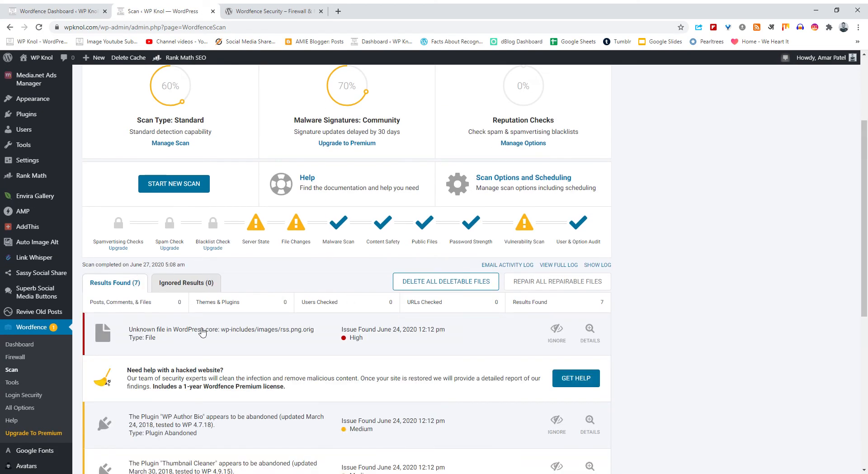
scroll(202, 332, "down", 3)
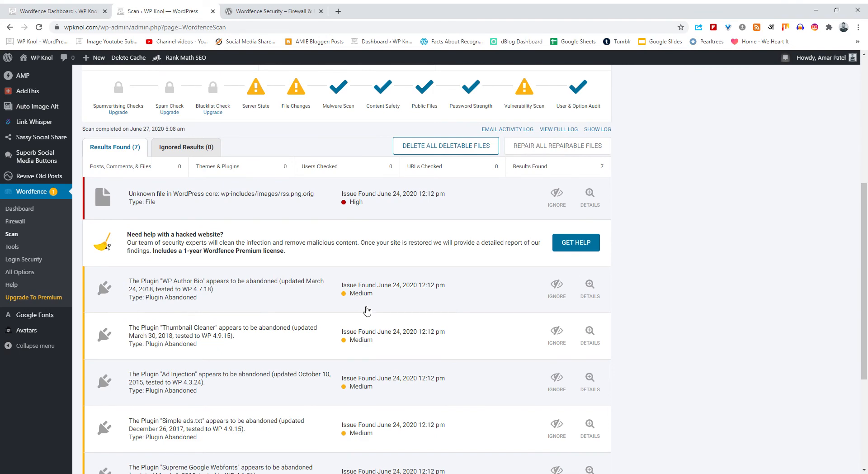
scroll(287, 348, "down", 2)
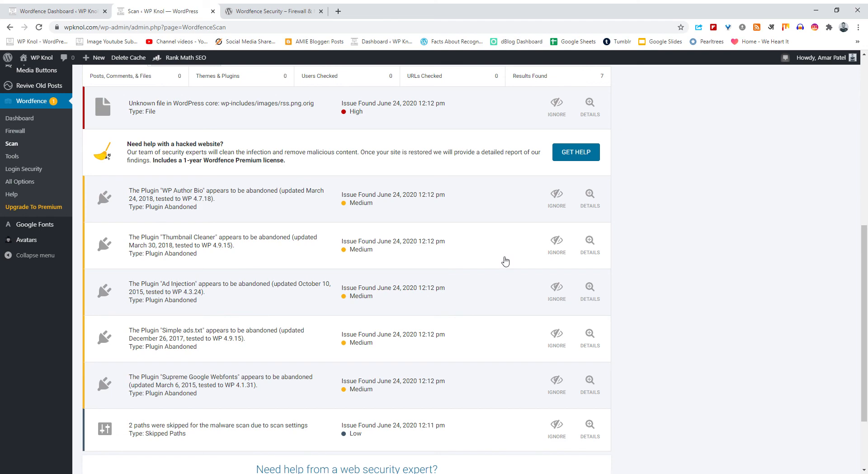
scroll(226, 310, "up", 3)
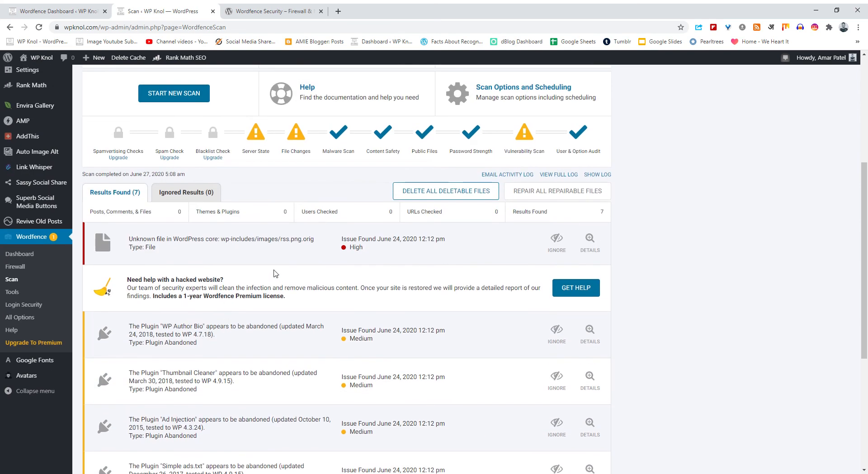
scroll(274, 273, "down", 4)
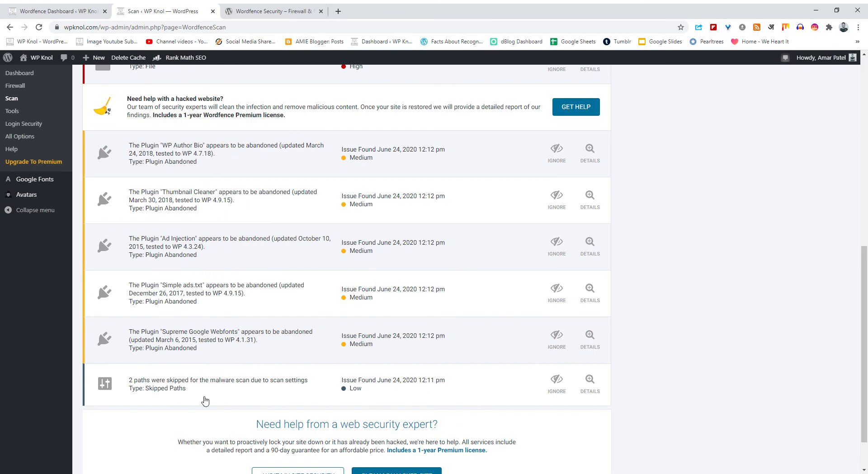
scroll(262, 326, "up", 4)
scroll(210, 346, "down", 5)
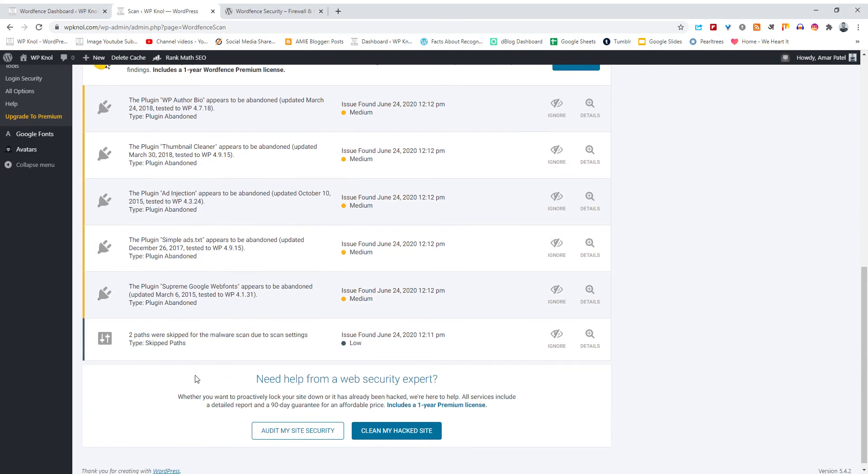
scroll(264, 271, "up", 4)
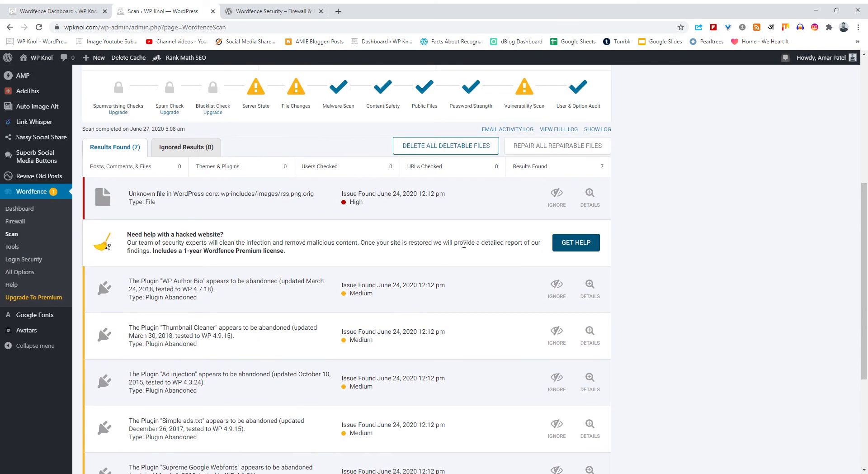
scroll(464, 244, "up", 3)
scroll(406, 280, "down", 3)
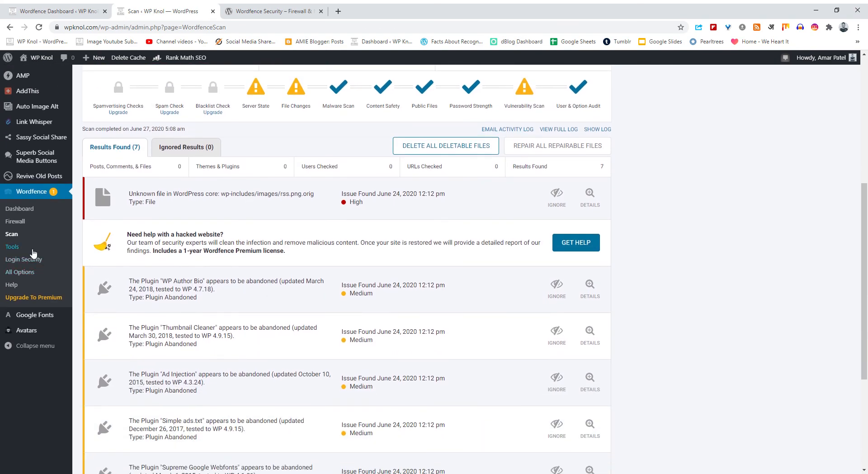
Open the Wordfence Tools page and look over the Live Traffic log of visited pages, times and IP addresses
left_click(20, 247)
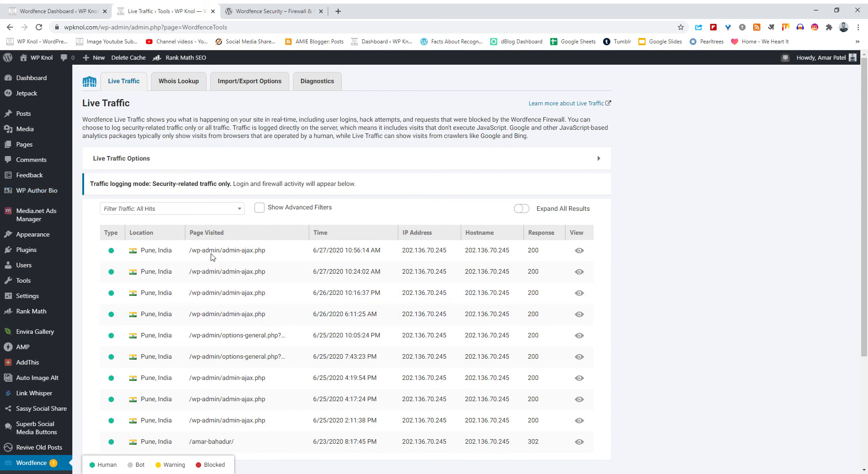
scroll(316, 280, "down", 3)
Return to the Wordfence dashboard and review its protection status, notifications, firewall summary and chart of total attacks blocked
left_click(23, 306)
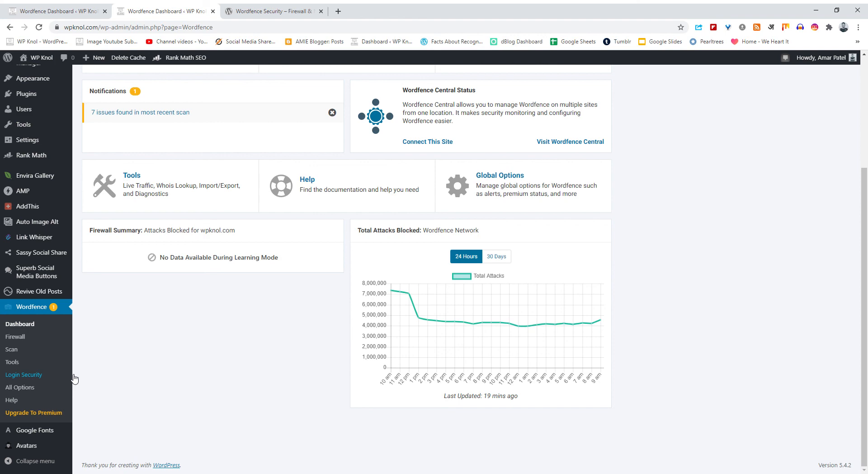
scroll(474, 339, "up", 3)
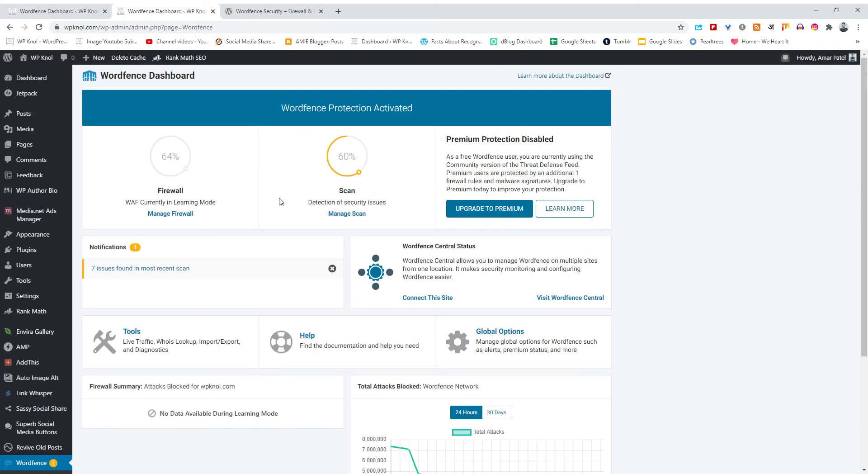
scroll(181, 277, "down", 3)
scroll(183, 322, "up", 3)
scroll(269, 327, "down", 3)
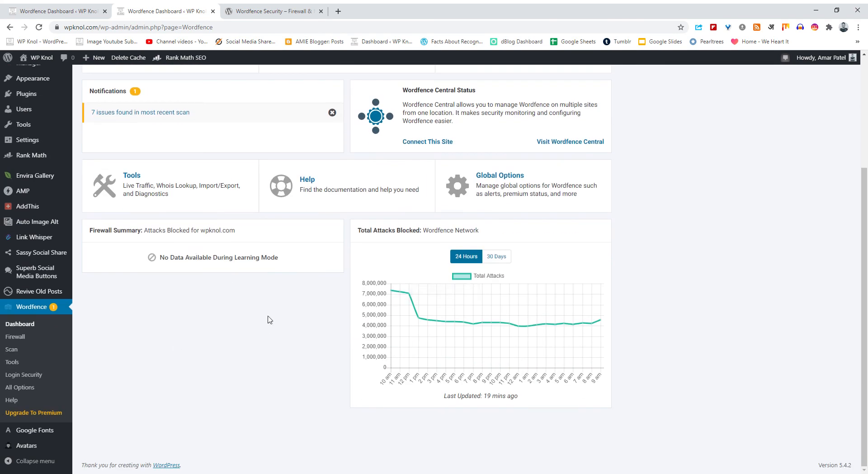
scroll(267, 319, "up", 3)
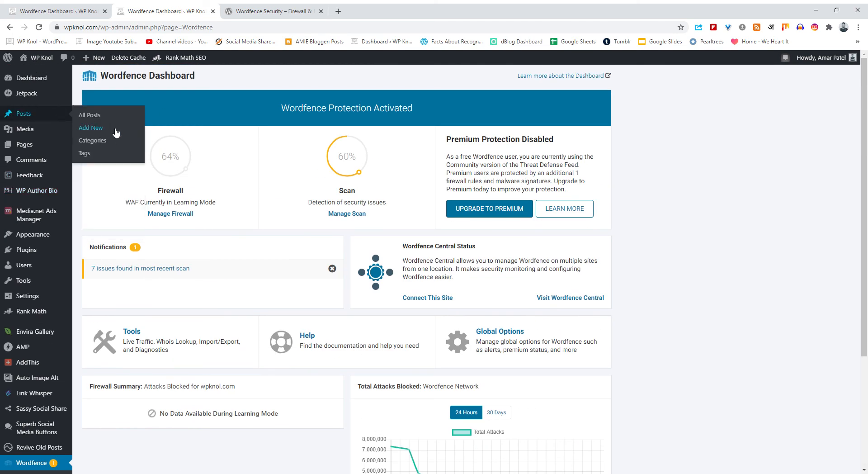